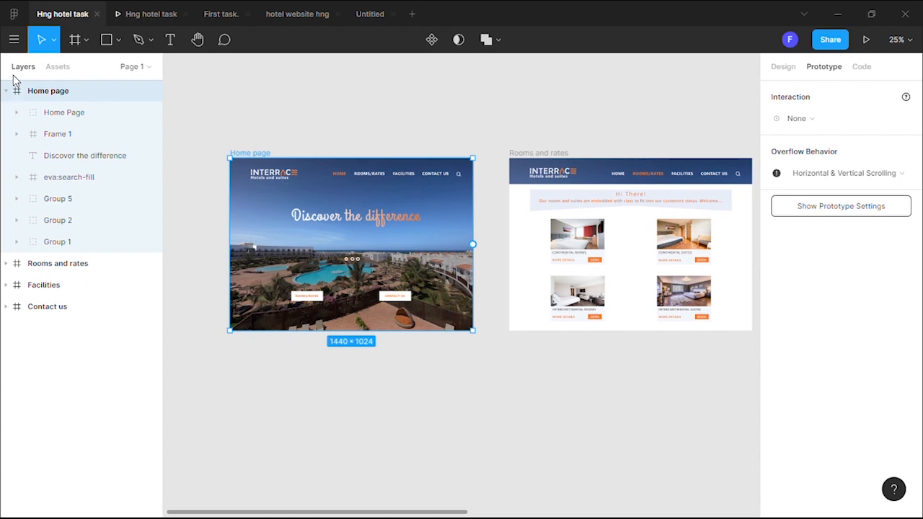
# Collapse the layer list and set the Home page frame's prototype interaction to On Click
pyautogui.click(8, 91)
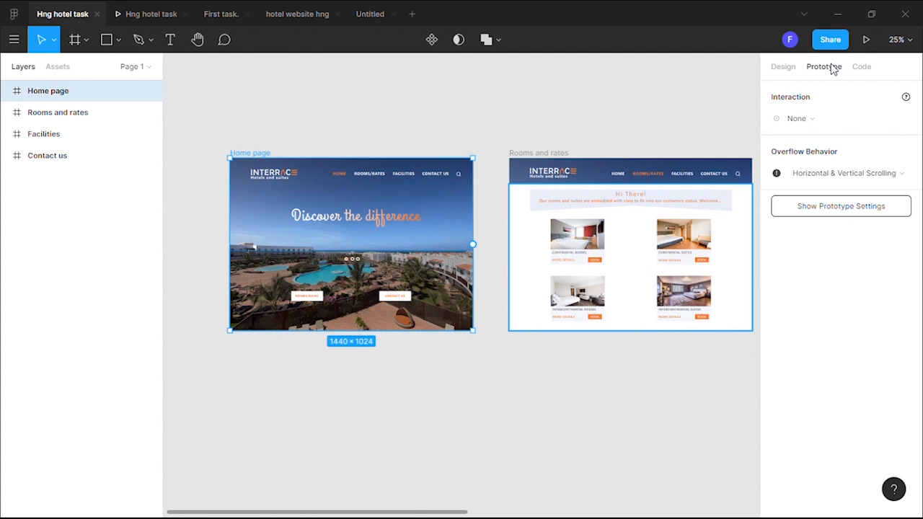
pyautogui.click(782, 66)
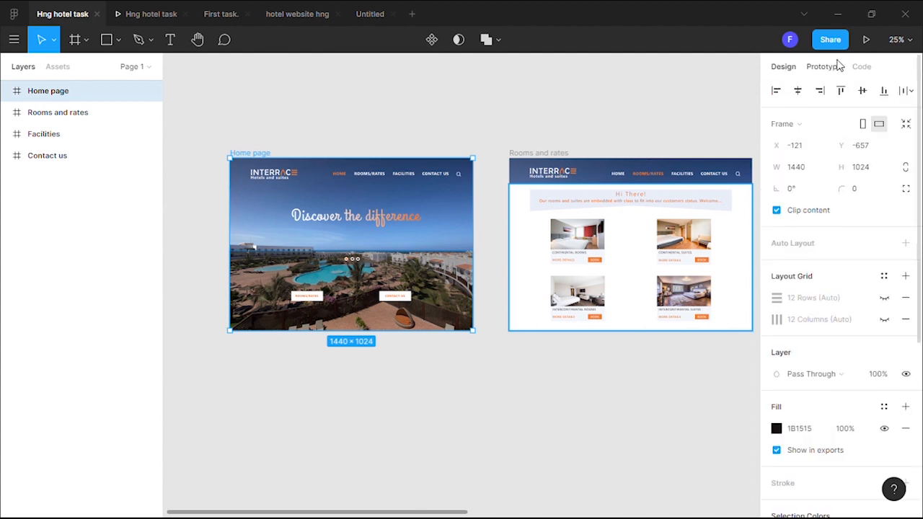
pyautogui.click(836, 66)
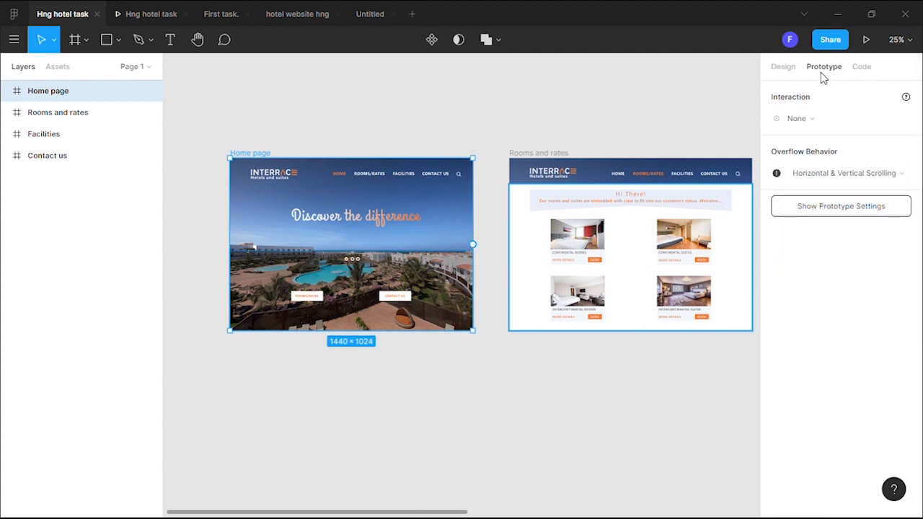
pyautogui.click(839, 123)
pyautogui.click(815, 147)
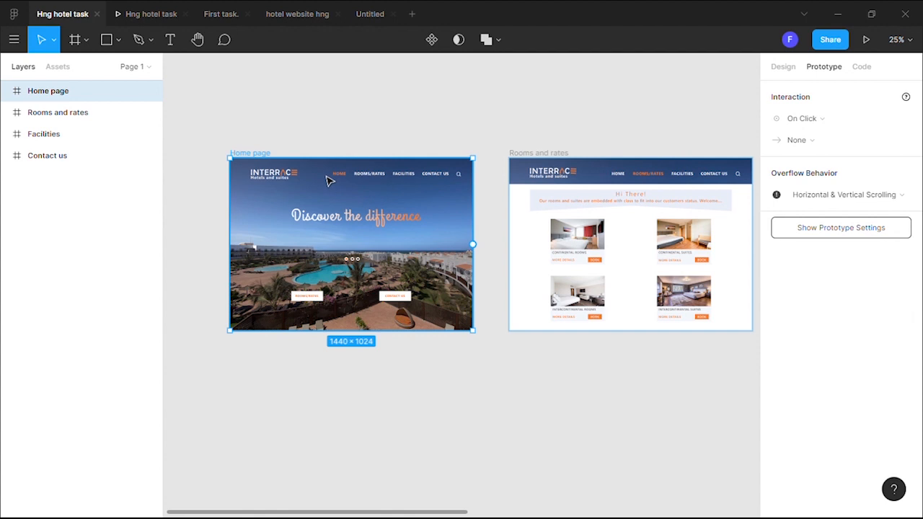
# Connect the whole Home page frame to the Rooms and rates frame as its Navigate To destination
pyautogui.click(371, 181)
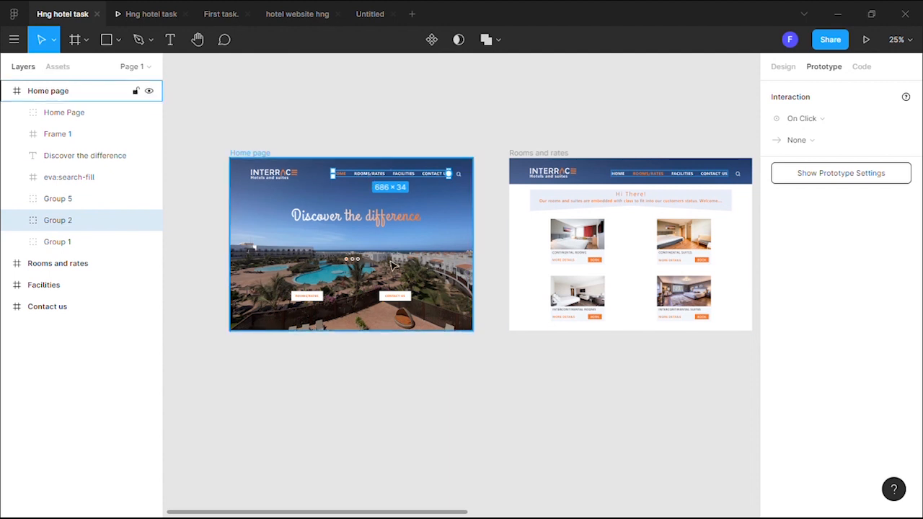
pyautogui.click(470, 225)
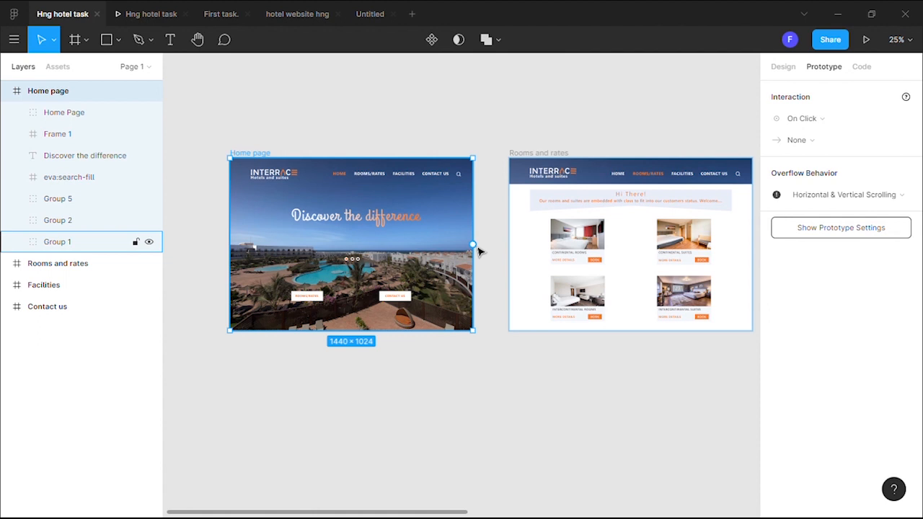
pyautogui.moveTo(475, 243); pyautogui.dragTo(516, 220)
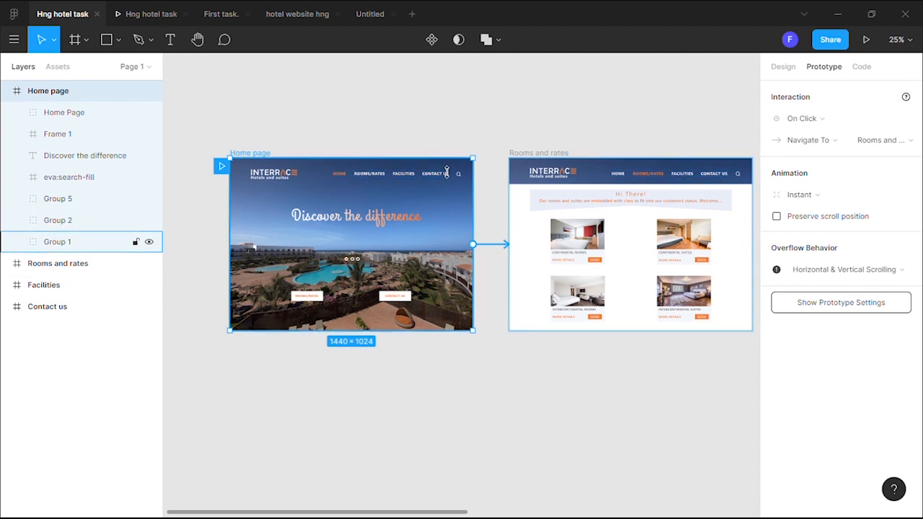
# Connect the FACILITIES link in the Home page's navigation to the Facilities frame
pyautogui.click(374, 180)
pyautogui.doubleClick(384, 178)
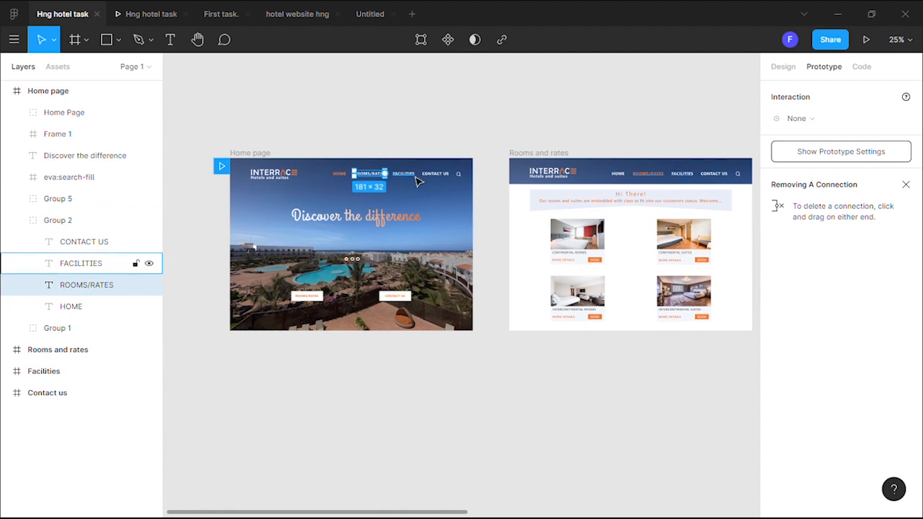
pyautogui.click(416, 179)
pyautogui.moveTo(415, 174); pyautogui.dragTo(654, 243)
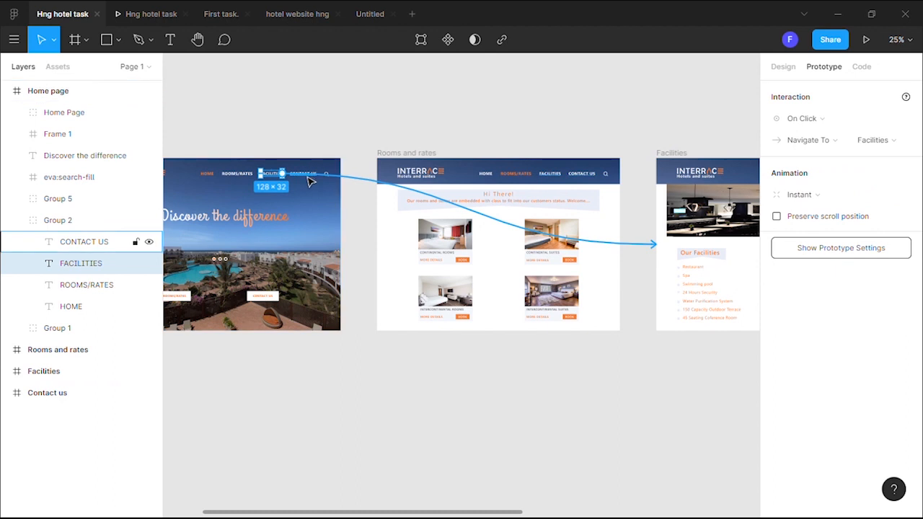
# Connect the CONTACT US link in the Home page's navigation to the Contact us frame
pyautogui.click(333, 167)
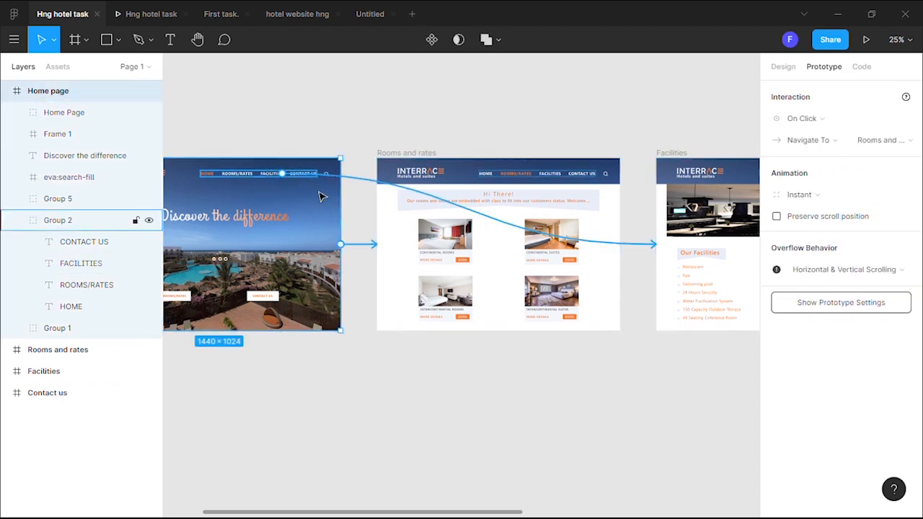
pyautogui.click(368, 211)
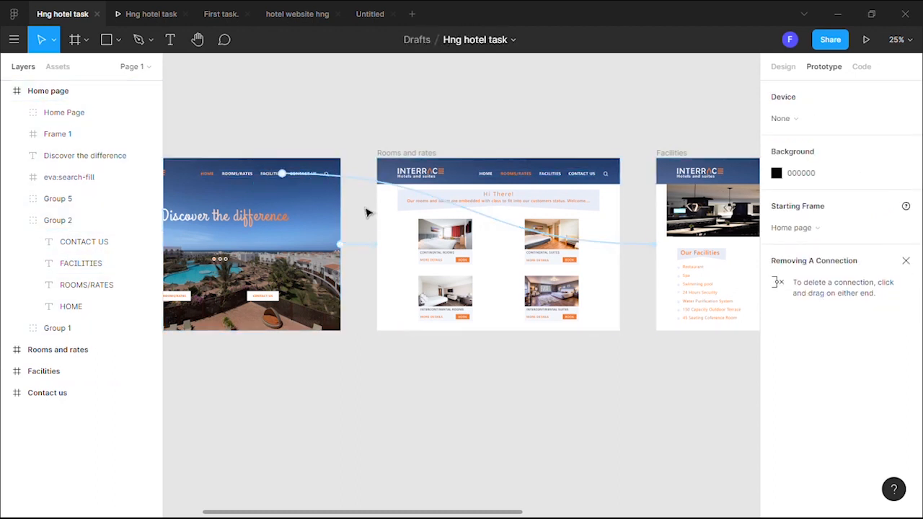
pyautogui.click(307, 178)
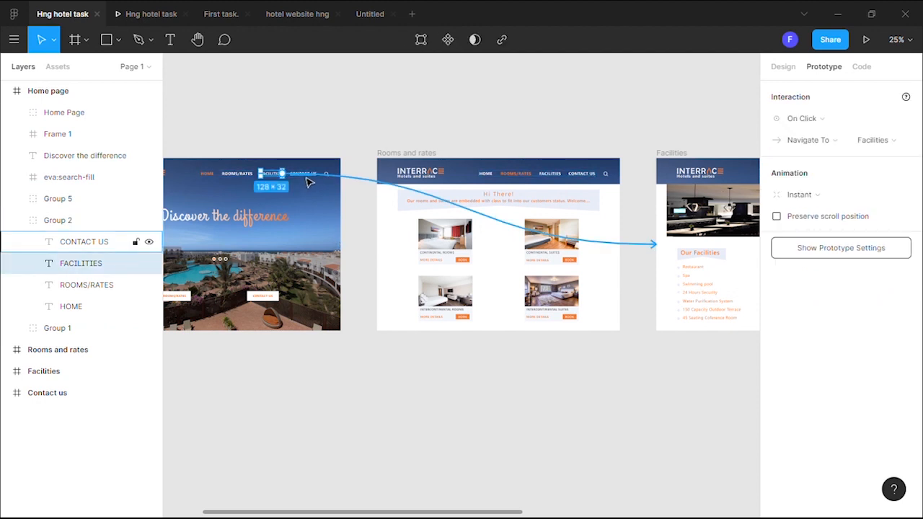
pyautogui.click(310, 181)
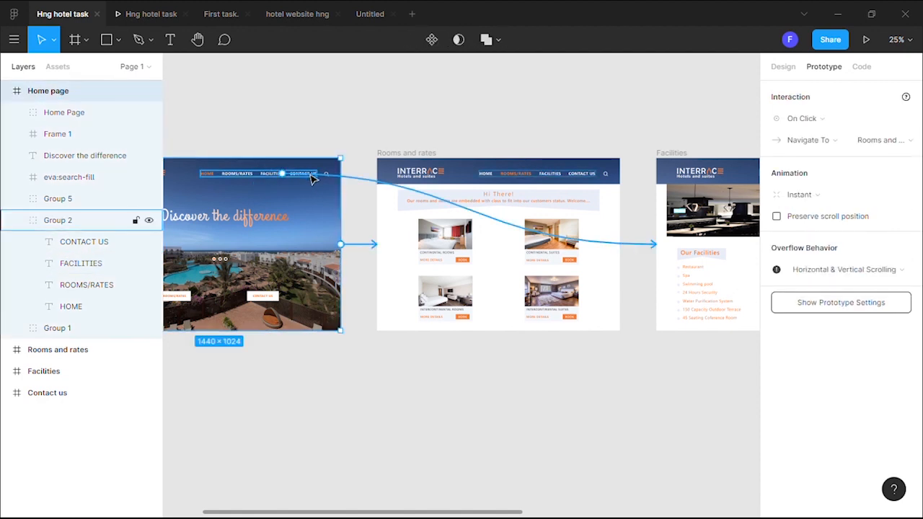
pyautogui.click(312, 179)
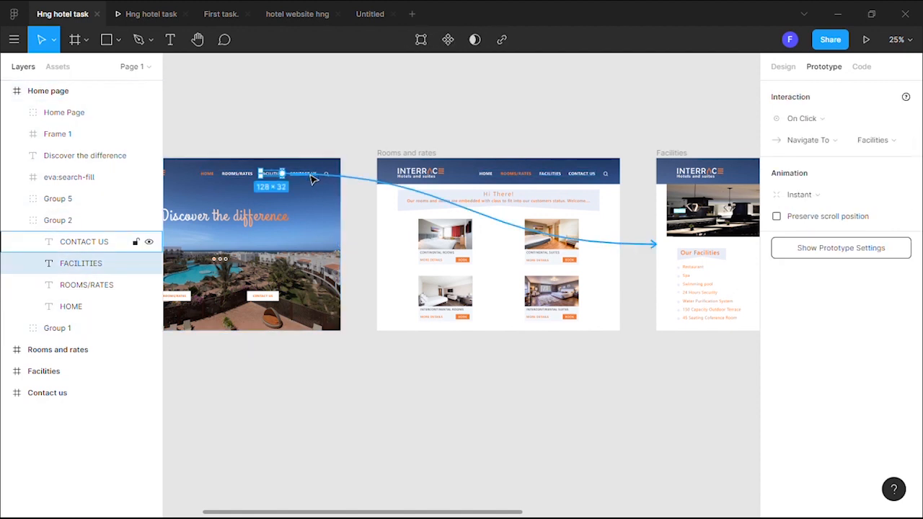
pyautogui.click(310, 179)
pyautogui.click(306, 180)
pyautogui.click(309, 181)
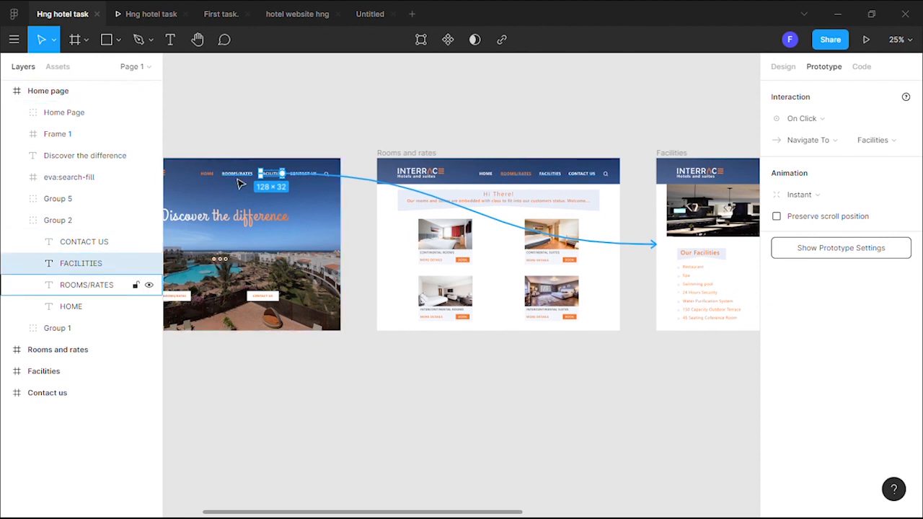
pyautogui.click(238, 181)
pyautogui.click(303, 177)
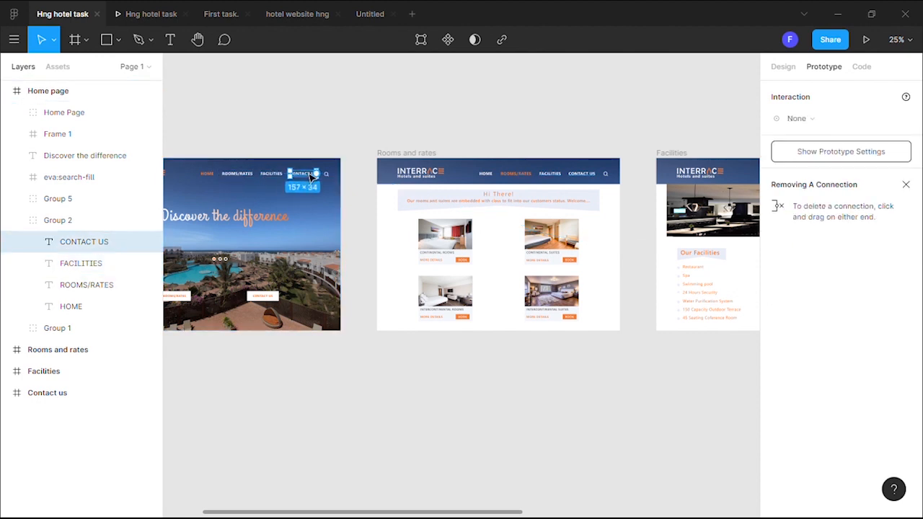
pyautogui.moveTo(317, 174); pyautogui.dragTo(676, 253)
pyautogui.hscroll(-2, 710, 208)
pyautogui.hscroll(4, 710, 208)
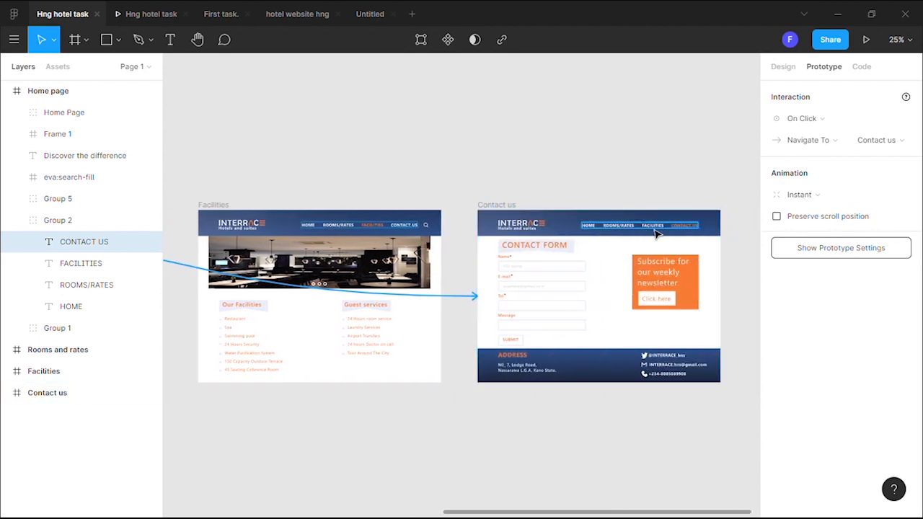
# On the Contact us page, link FACILITIES to the Facilities frame and ROOMS/RATES to the Rooms and rates frame
pyautogui.click(653, 225)
pyautogui.moveTo(664, 225); pyautogui.dragTo(441, 457)
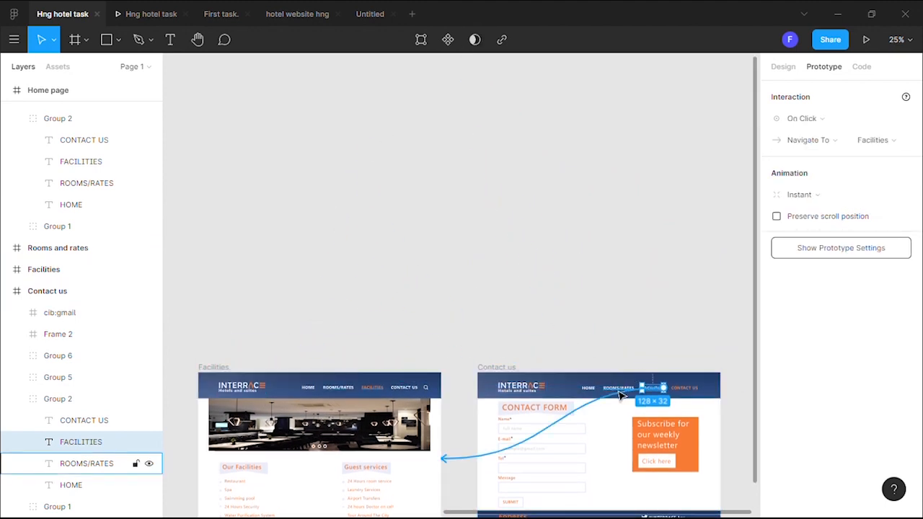
pyautogui.click(620, 392)
pyautogui.moveTo(623, 395); pyautogui.dragTo(343, 393)
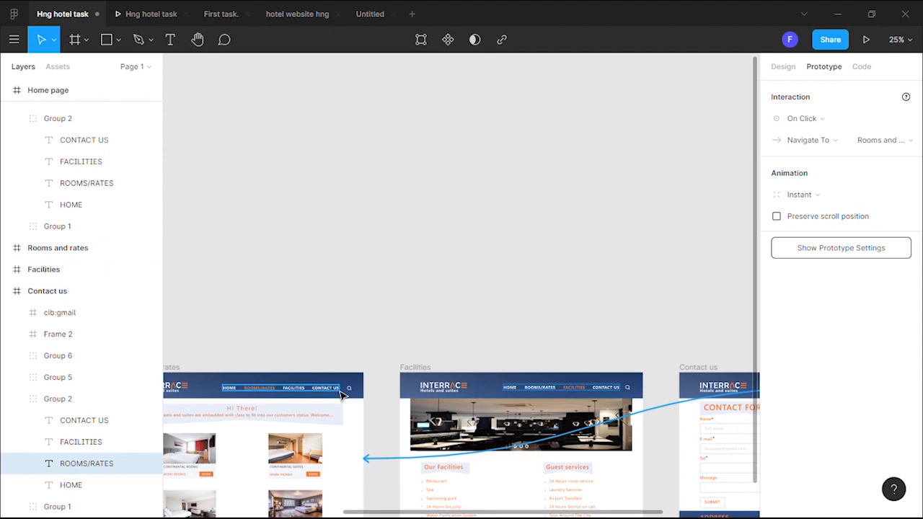
pyautogui.hscroll(8, 437, 492)
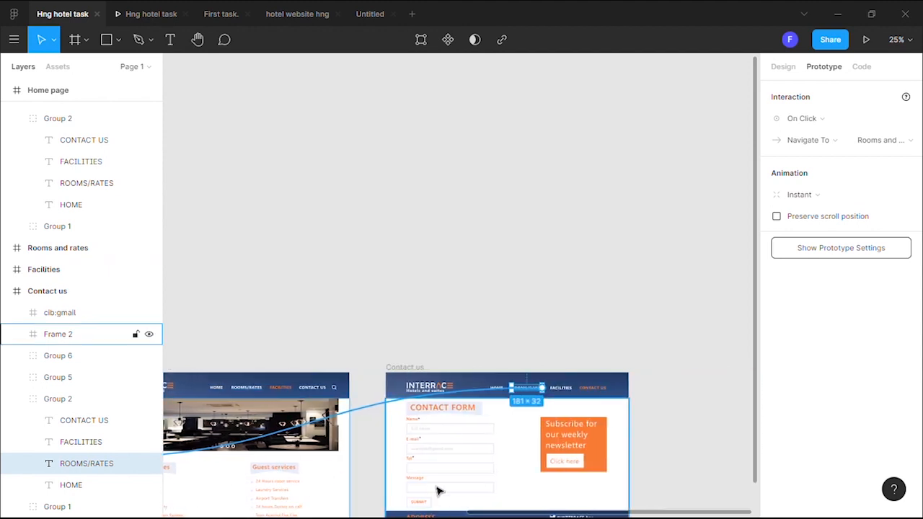
pyautogui.click(496, 397)
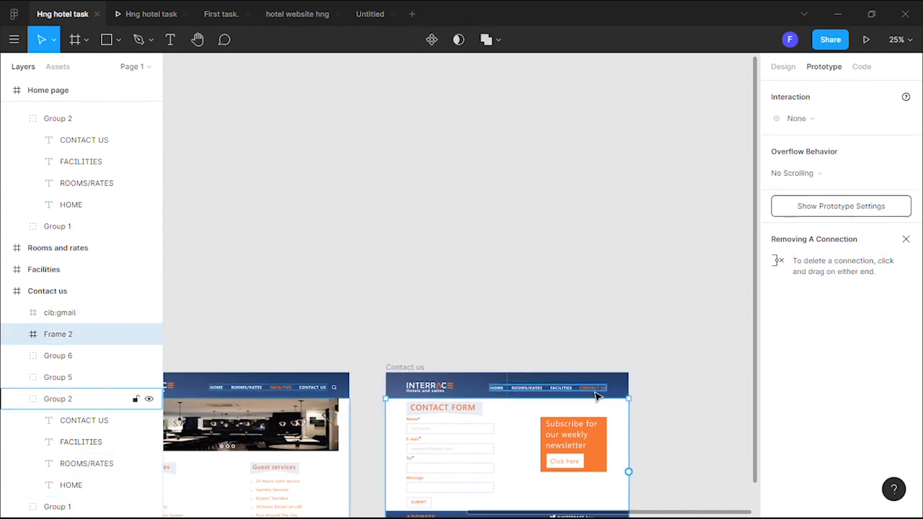
pyautogui.doubleClick(497, 393)
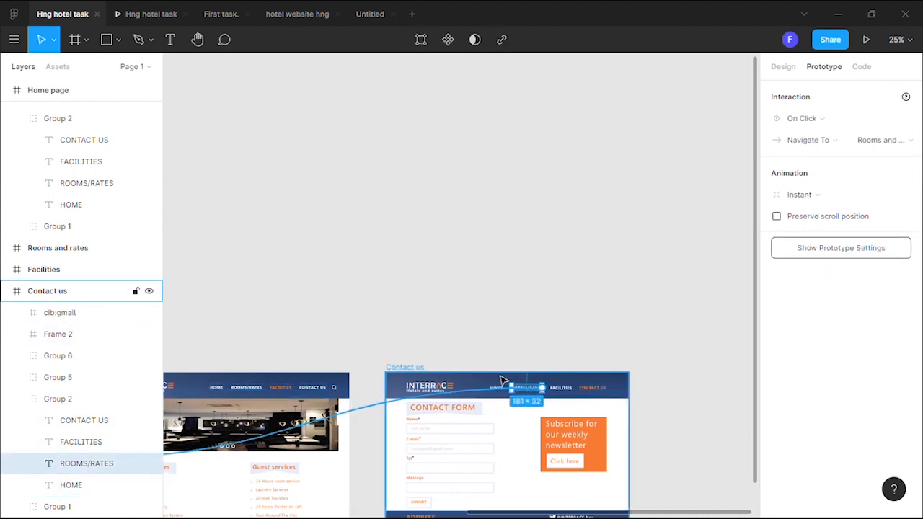
pyautogui.click(503, 381)
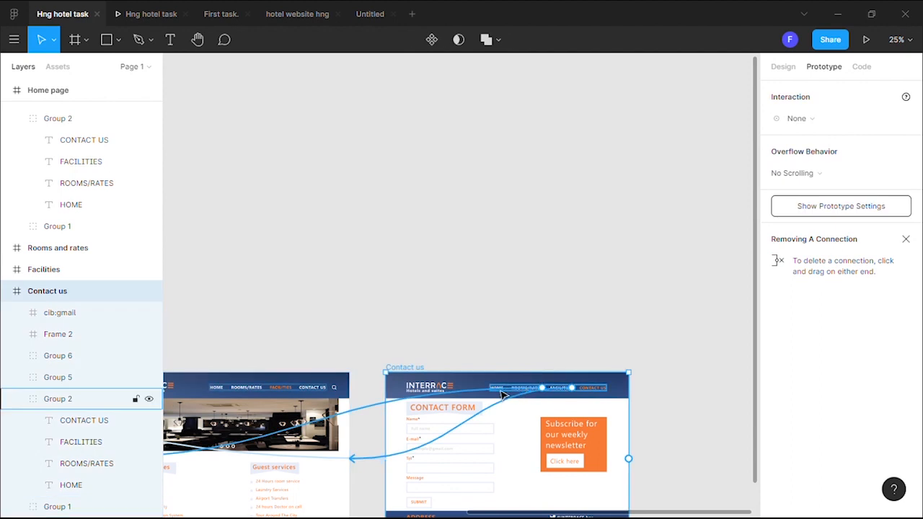
# Connect the CONTACT US link in the Facilities page's navigation to the Contact us frame
pyautogui.hscroll(-5, 498, 389)
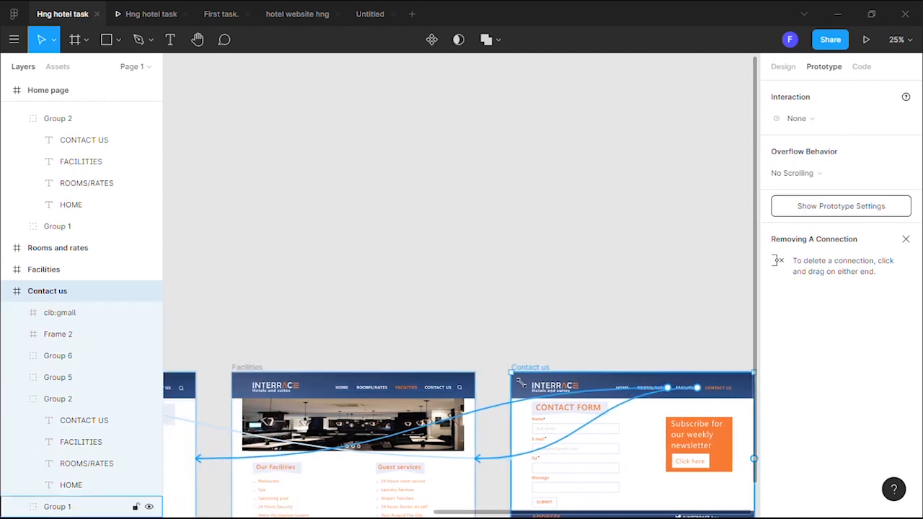
pyautogui.doubleClick(445, 394)
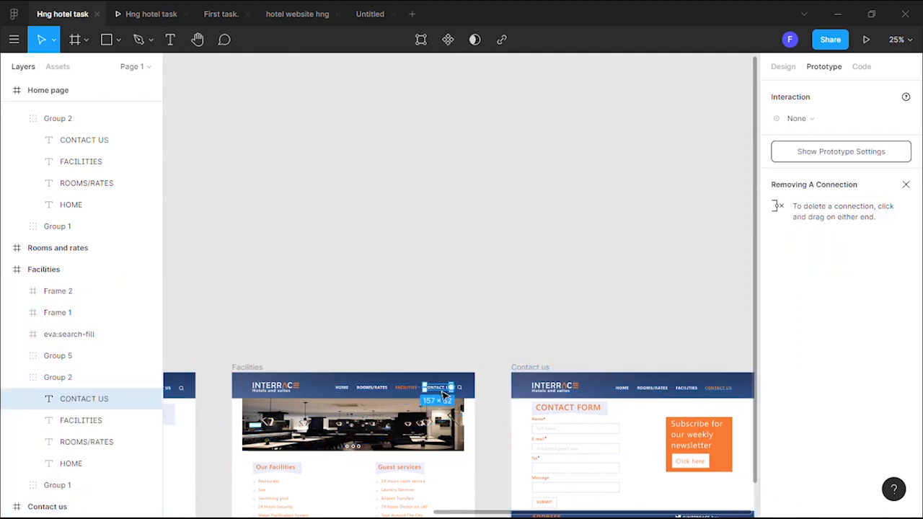
pyautogui.moveTo(451, 387); pyautogui.dragTo(521, 395)
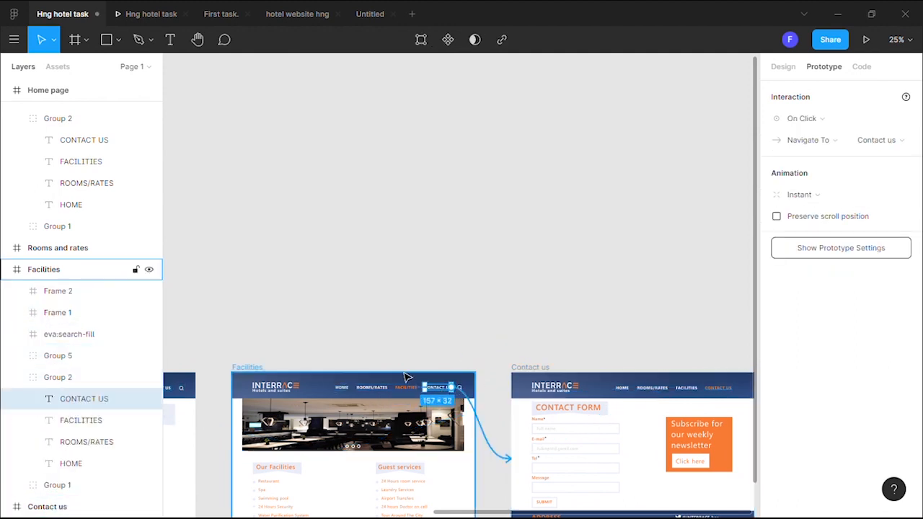
# On the Facilities page, link ROOMS/RATES to the Rooms and rates frame and HOME to the Home page frame
pyautogui.click(412, 389)
pyautogui.moveTo(422, 393)
pyautogui.mouseDown()
pyautogui.moveTo(377, 313)
pyautogui.moveTo(432, 389)
pyautogui.mouseUp()
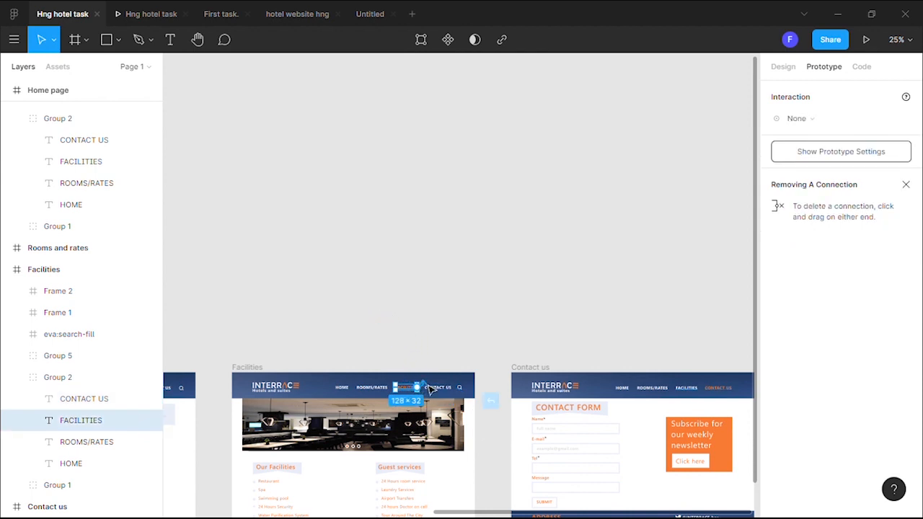
pyautogui.click(376, 389)
pyautogui.moveTo(389, 390); pyautogui.dragTo(331, 411)
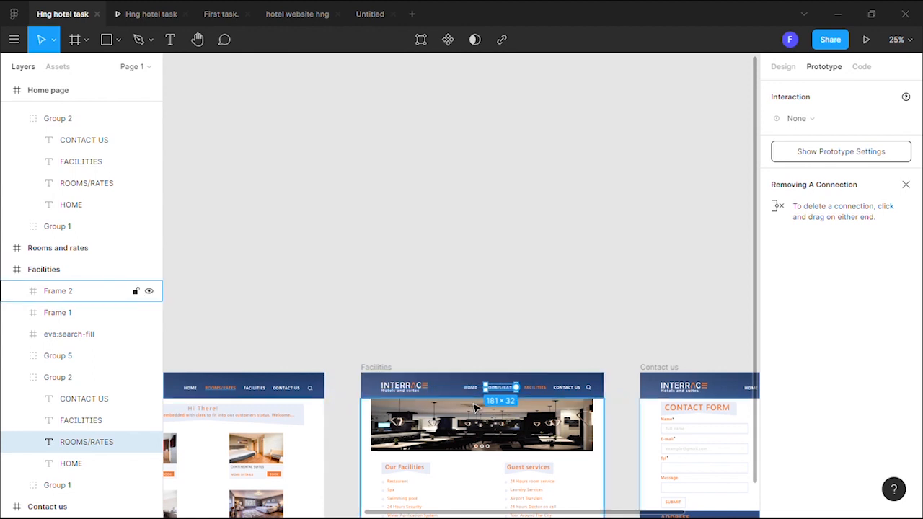
pyautogui.moveTo(518, 389); pyautogui.dragTo(198, 447)
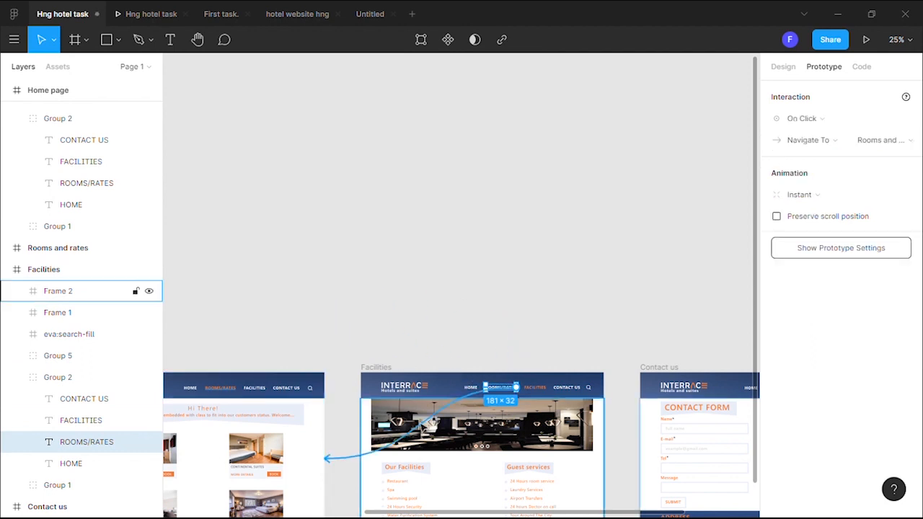
pyautogui.click(476, 390)
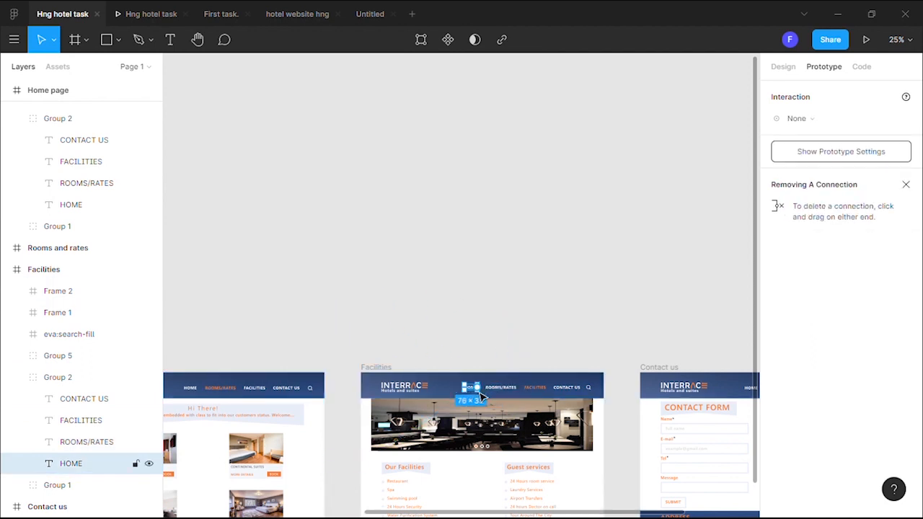
pyautogui.moveTo(481, 393); pyautogui.dragTo(352, 387)
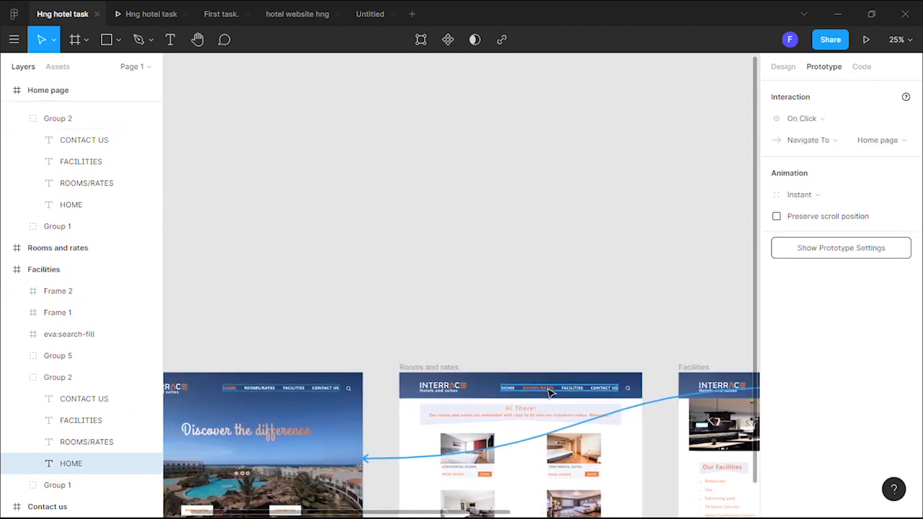
# On the Rooms and rates page, link FACILITIES to the Facilities frame and CONTACT US to the Contact us frame
pyautogui.click(574, 390)
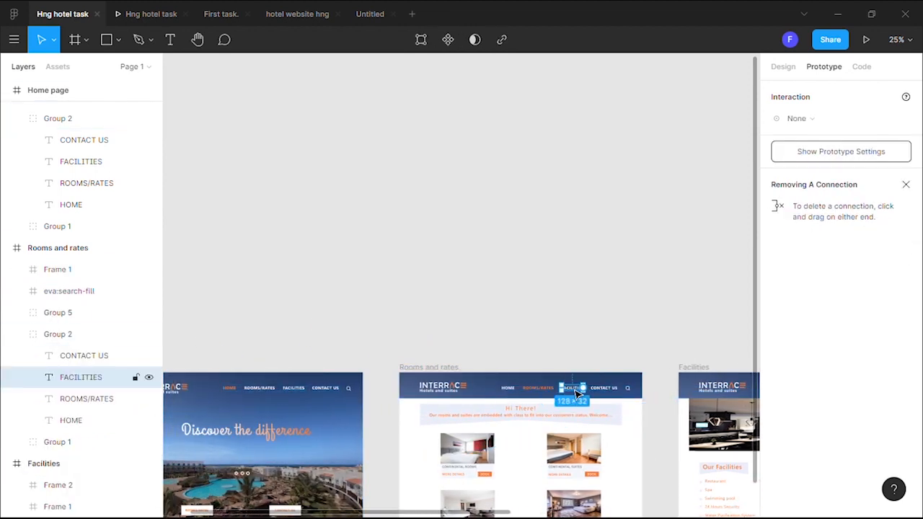
pyautogui.moveTo(583, 387); pyautogui.dragTo(683, 393)
pyautogui.click(613, 393)
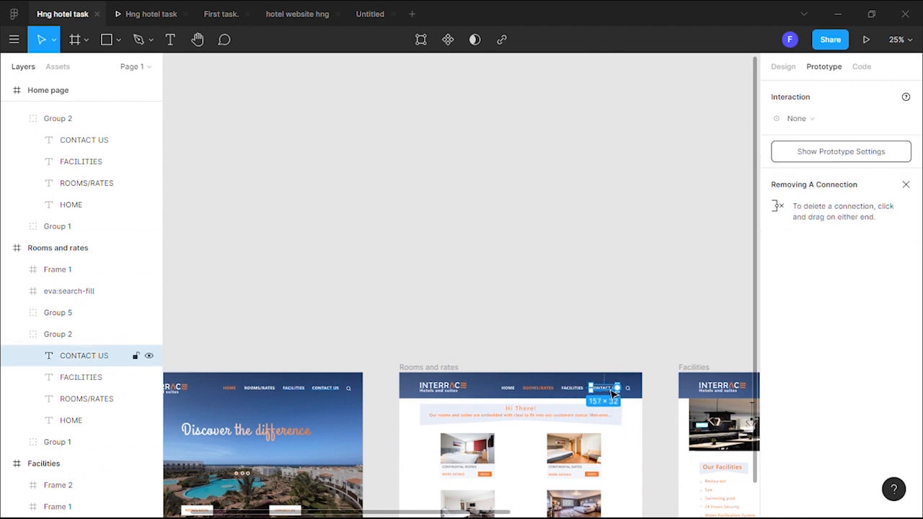
pyautogui.moveTo(618, 388); pyautogui.dragTo(666, 408)
pyautogui.hscroll(-5, 671, 409)
pyautogui.hscroll(3, 676, 408)
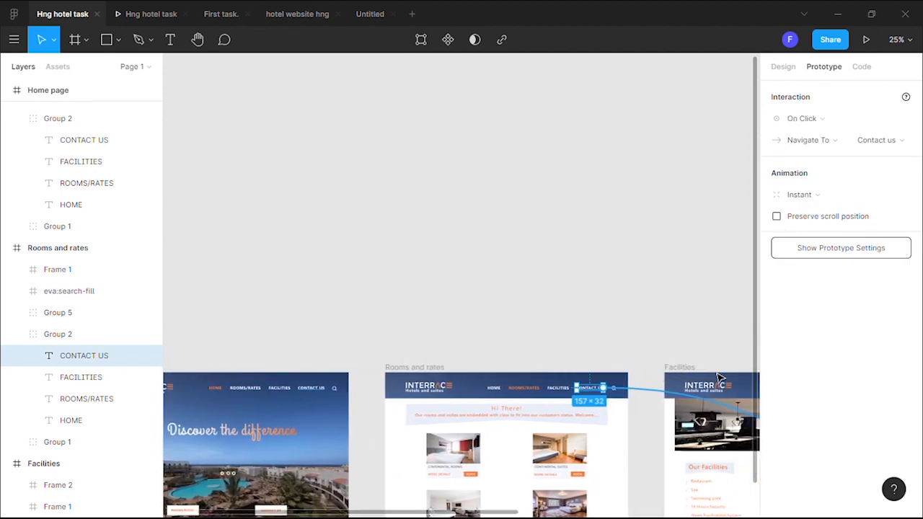
pyautogui.hscroll(-3, 649, 403)
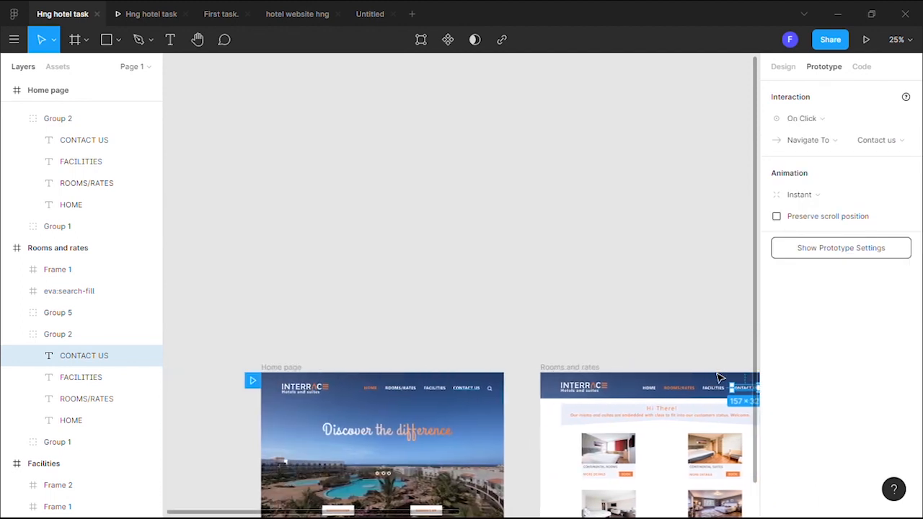
# Connect the CONTACT US button in the lower part of the Home page to the Contact us frame
pyautogui.click(465, 396)
pyautogui.click(470, 392)
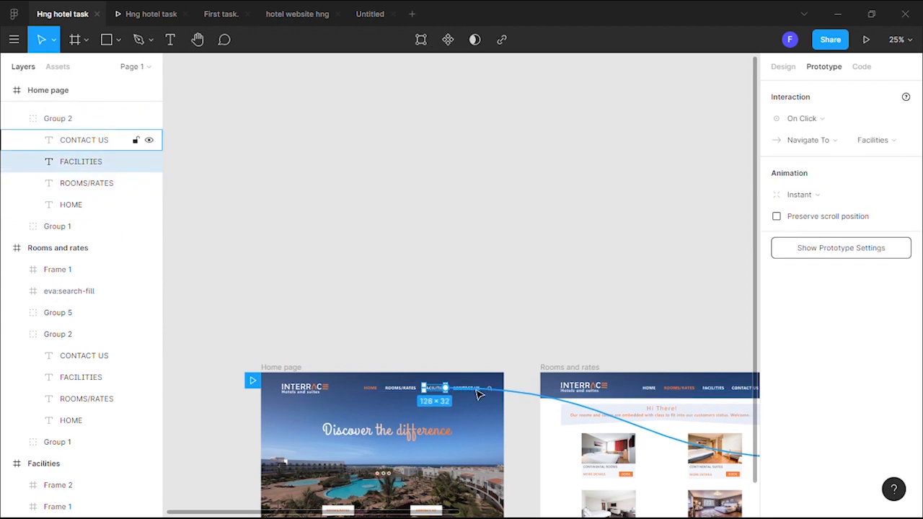
pyautogui.scroll(-5, 433, 447)
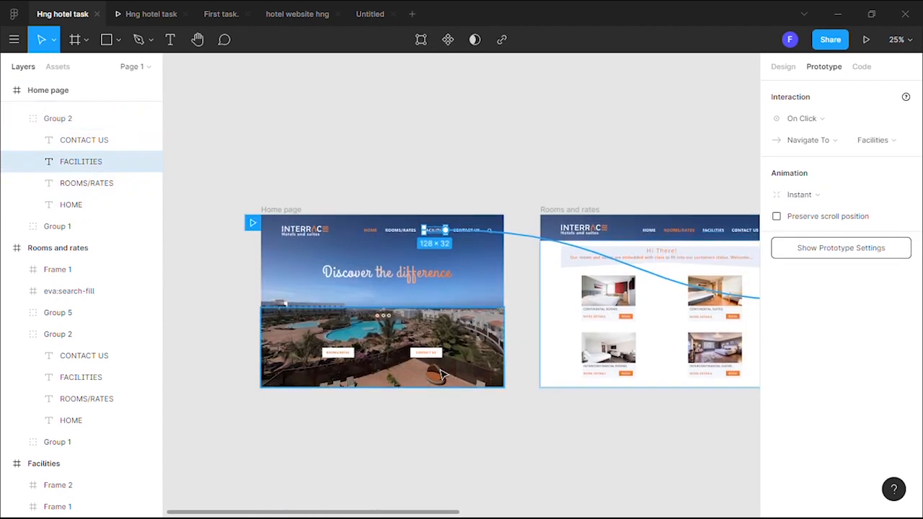
pyautogui.click(436, 360)
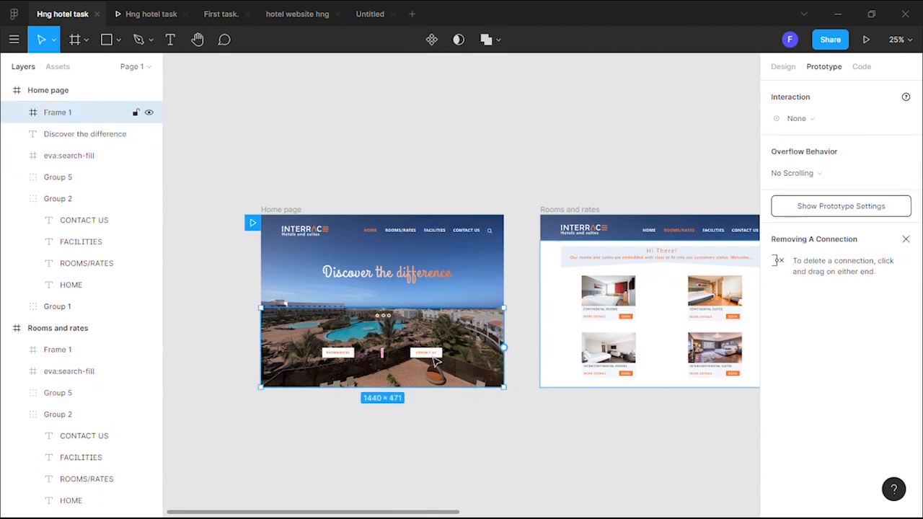
pyautogui.doubleClick(435, 357)
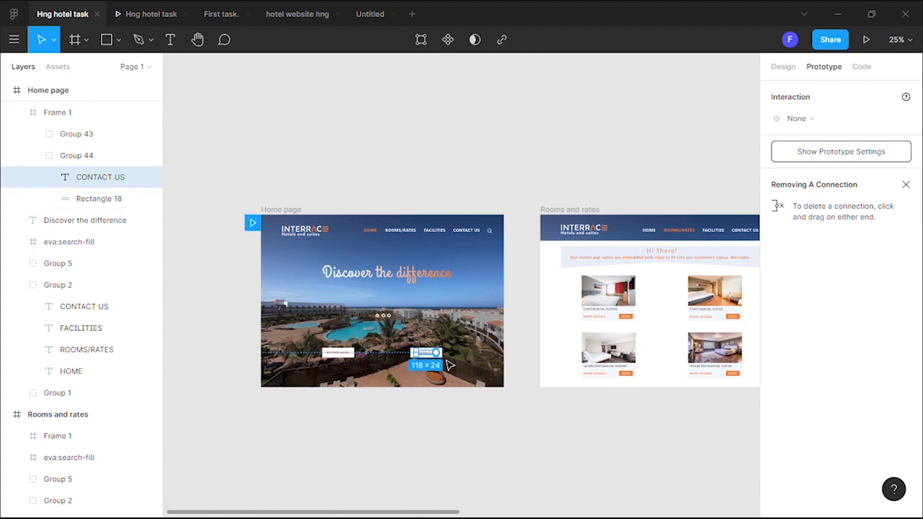
pyautogui.click(449, 364)
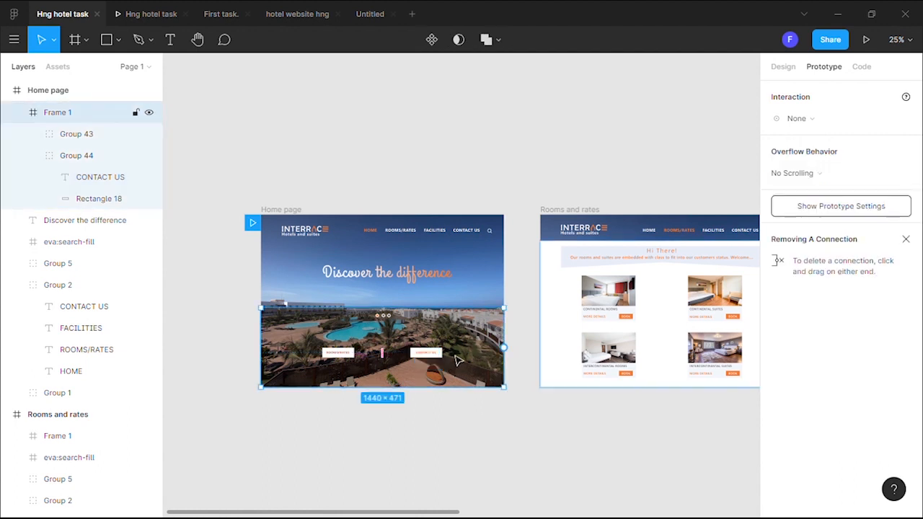
pyautogui.click(443, 364)
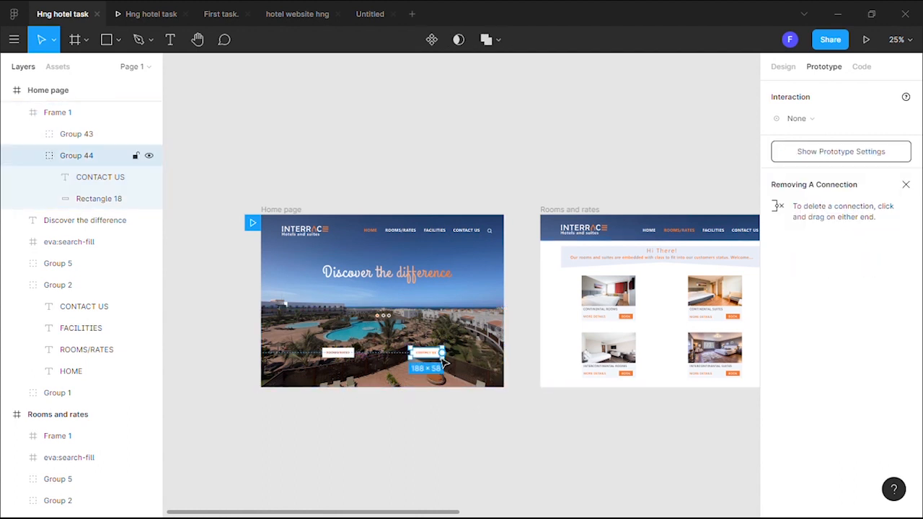
pyautogui.moveTo(452, 354); pyautogui.dragTo(686, 274)
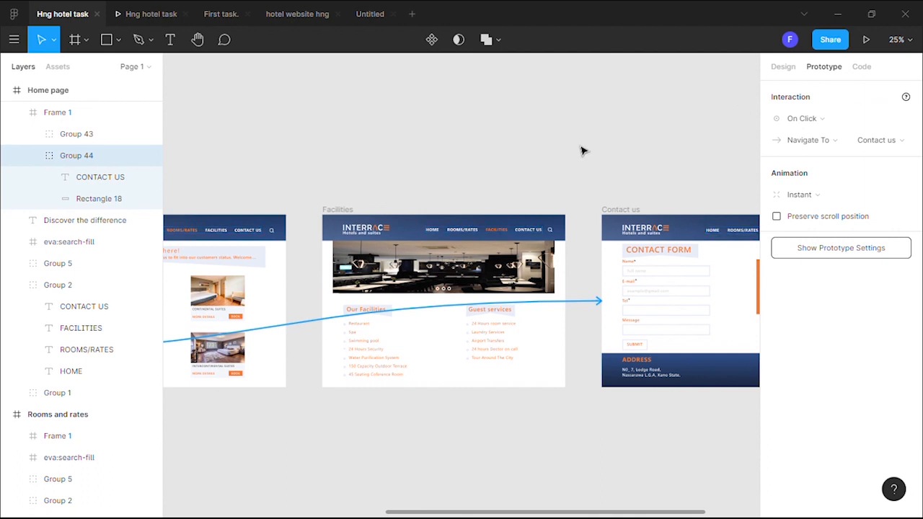
# Present the prototype and set its display to Fit – Scale down to fit
pyautogui.hscroll(-10, 584, 150)
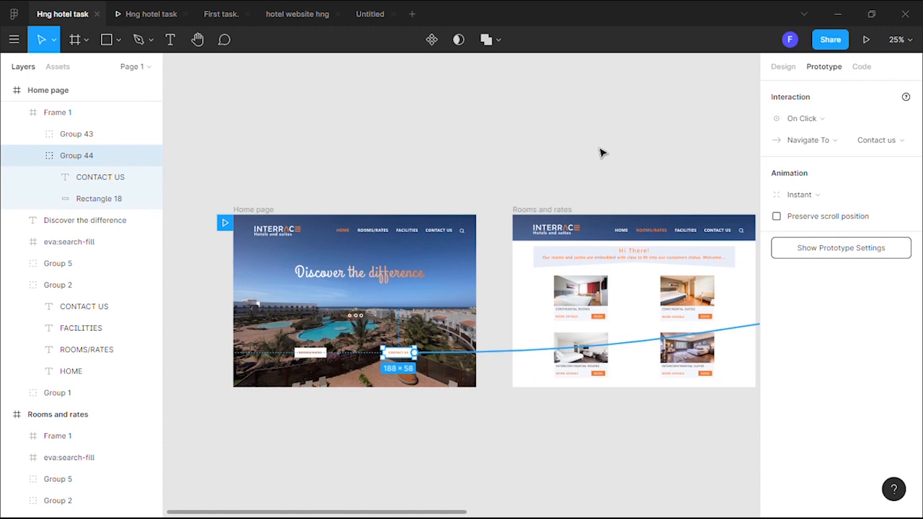
pyautogui.hscroll(15, 633, 113)
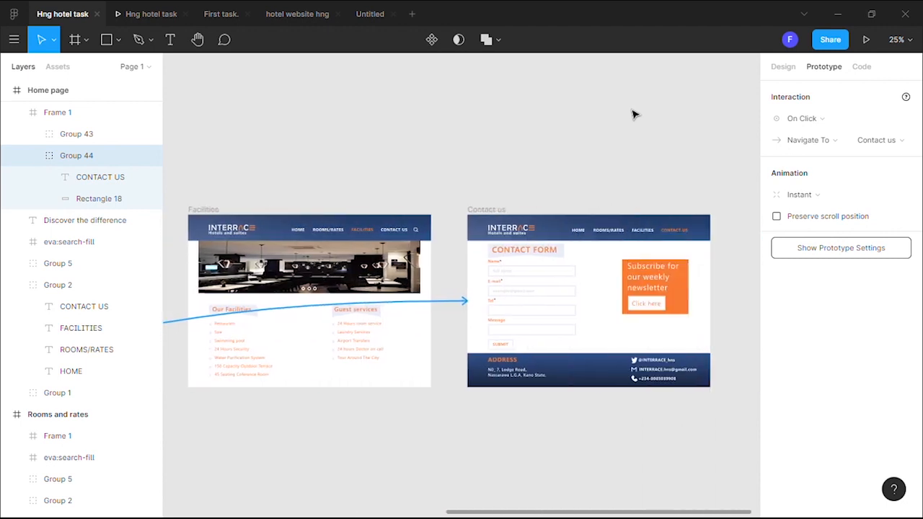
pyautogui.hscroll(-10, 632, 114)
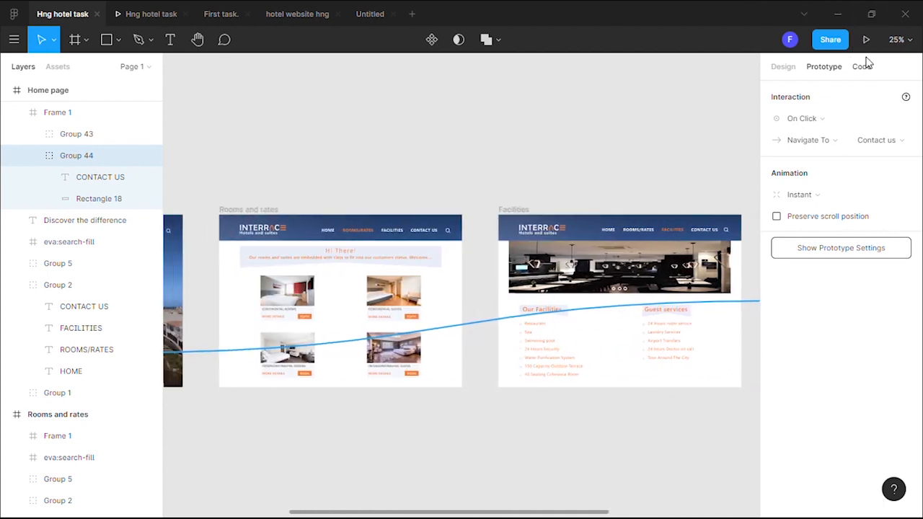
pyautogui.click(866, 40)
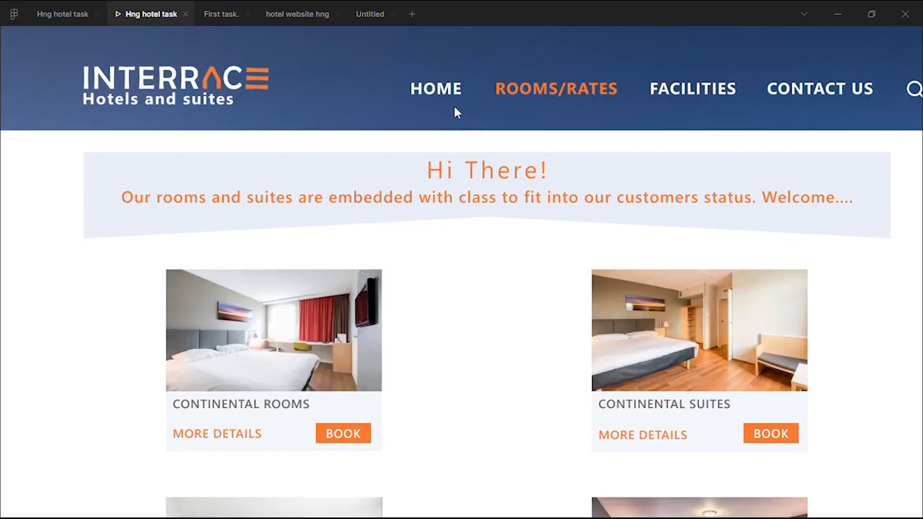
pyautogui.hscroll(2, 454, 111)
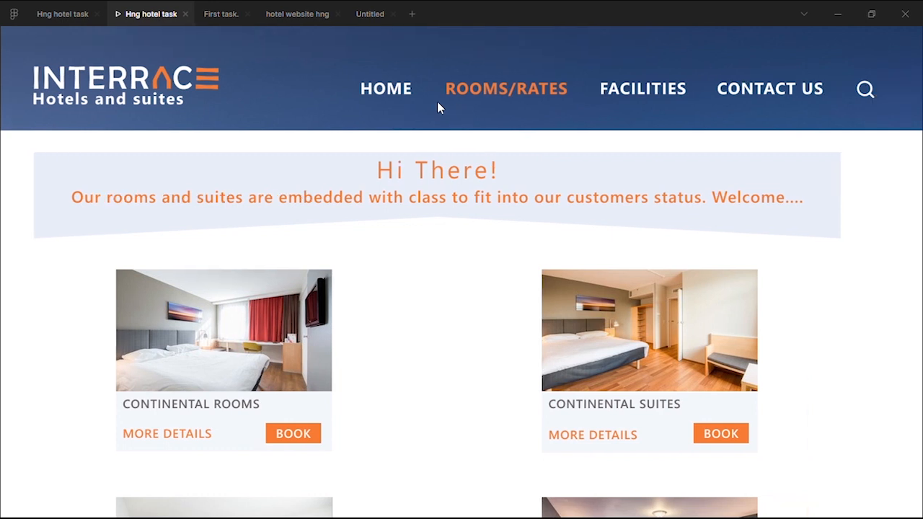
pyautogui.hscroll(-2, 437, 107)
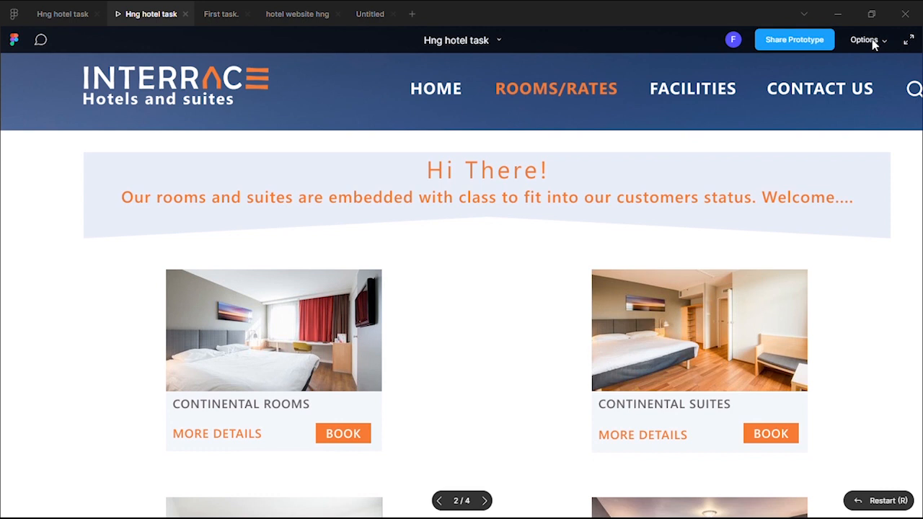
pyautogui.click(867, 40)
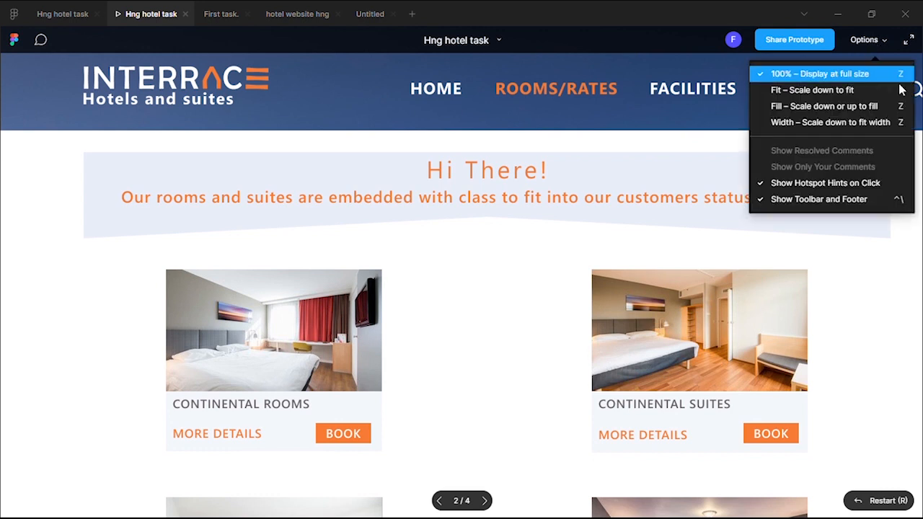
pyautogui.click(829, 91)
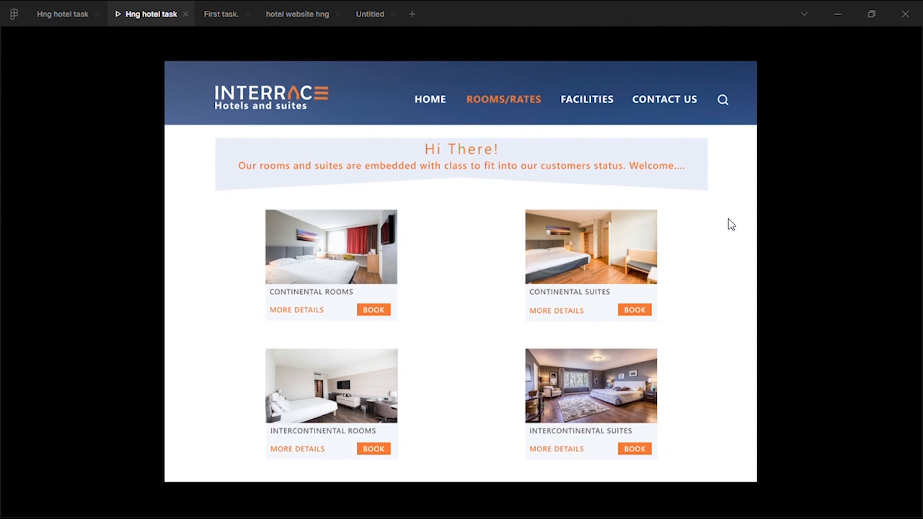
# Starting on the Rooms and rates page, test the ROOMS/RATES, FACILITIES, CONTACT US and HOME navigation links, then revisit the three inner pages
pyautogui.click(516, 101)
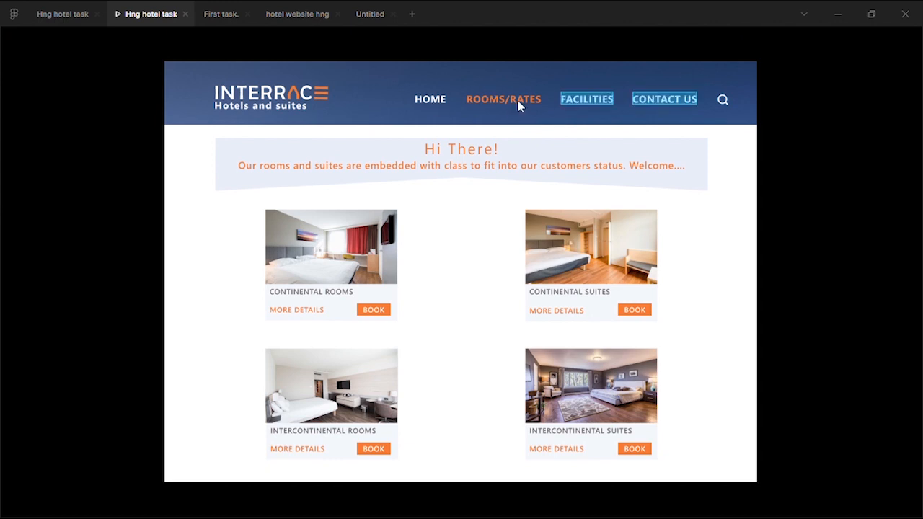
pyautogui.click(594, 107)
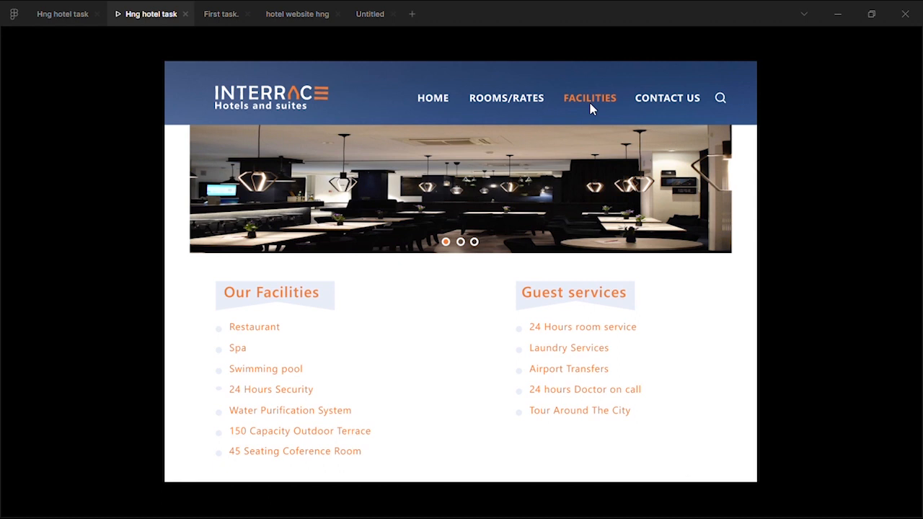
pyautogui.click(677, 106)
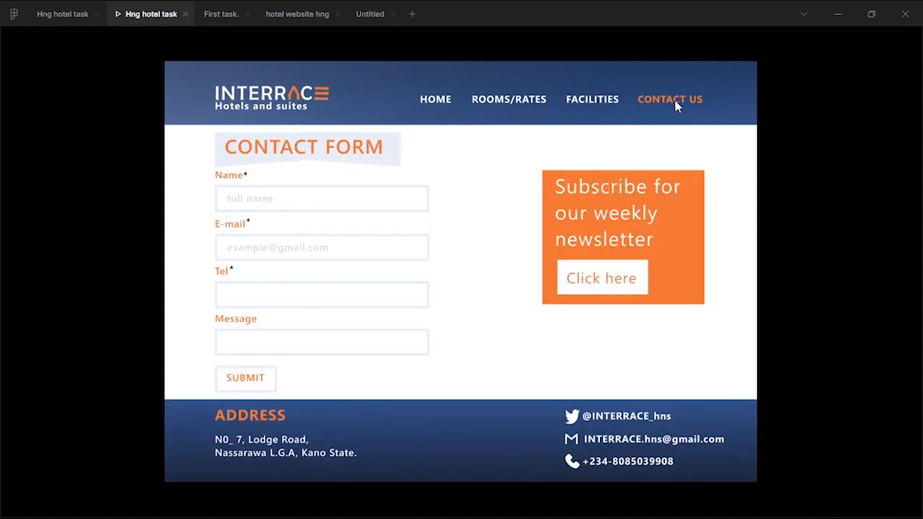
pyautogui.click(436, 103)
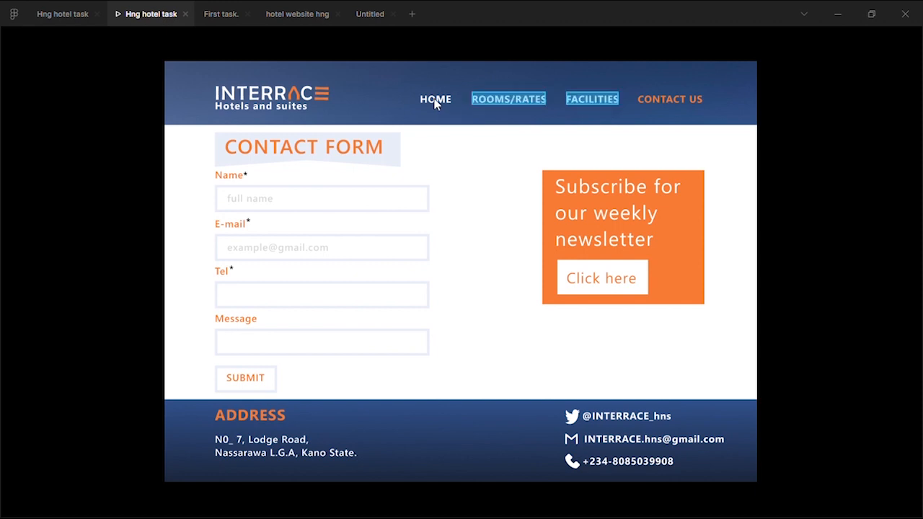
pyautogui.click(528, 105)
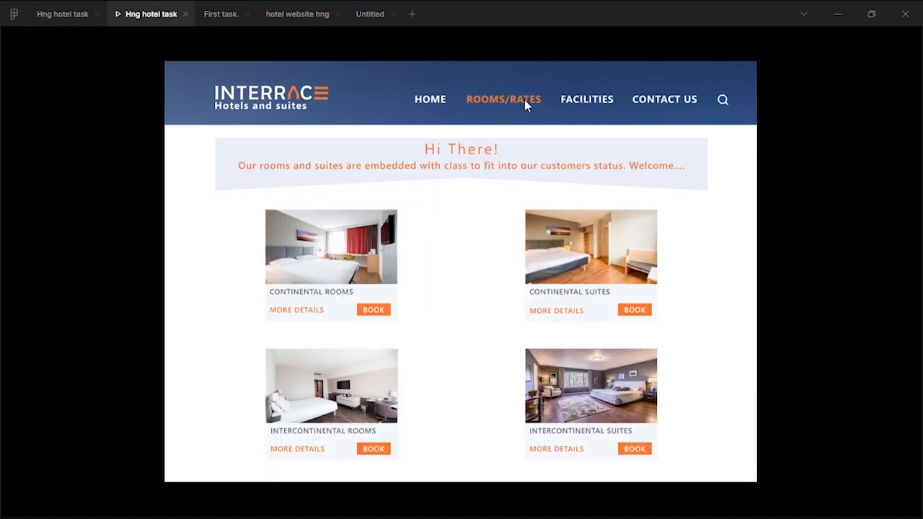
pyautogui.click(585, 103)
pyautogui.click(664, 98)
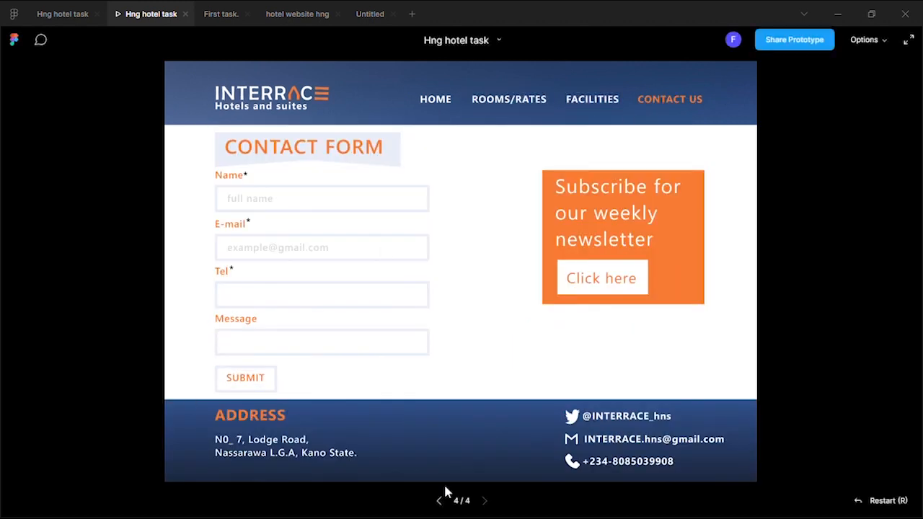
# Go back to the Home page and test ROOMS/RATES, FACILITIES, CONTACT US and HOME in sequence from its navigation
pyautogui.click(439, 501)
pyautogui.click(439, 501)
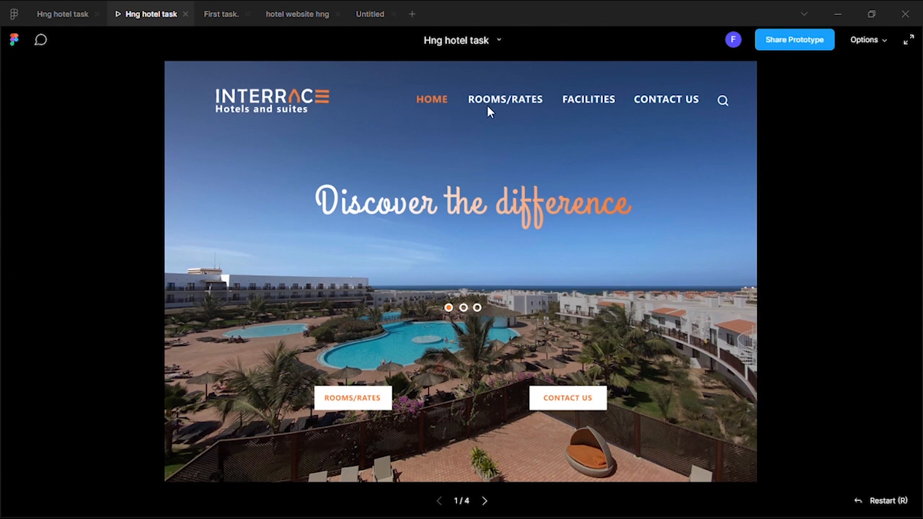
pyautogui.click(508, 101)
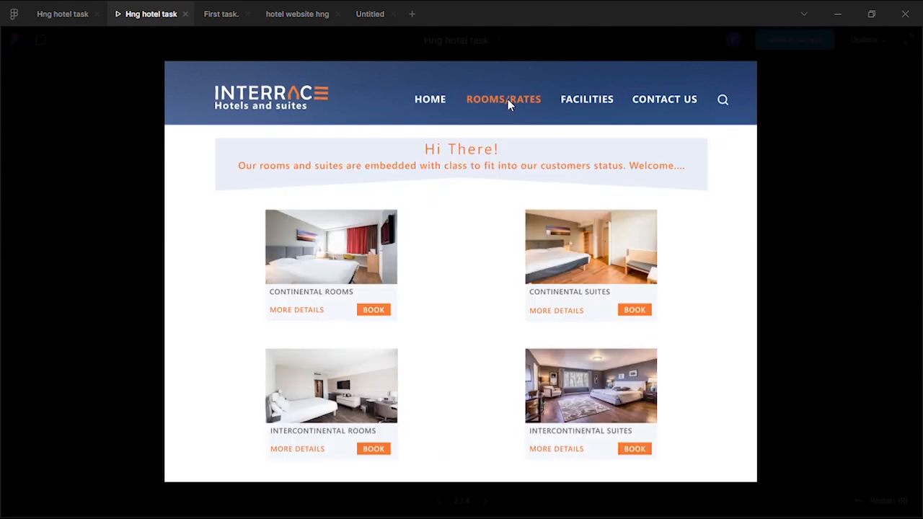
pyautogui.click(590, 106)
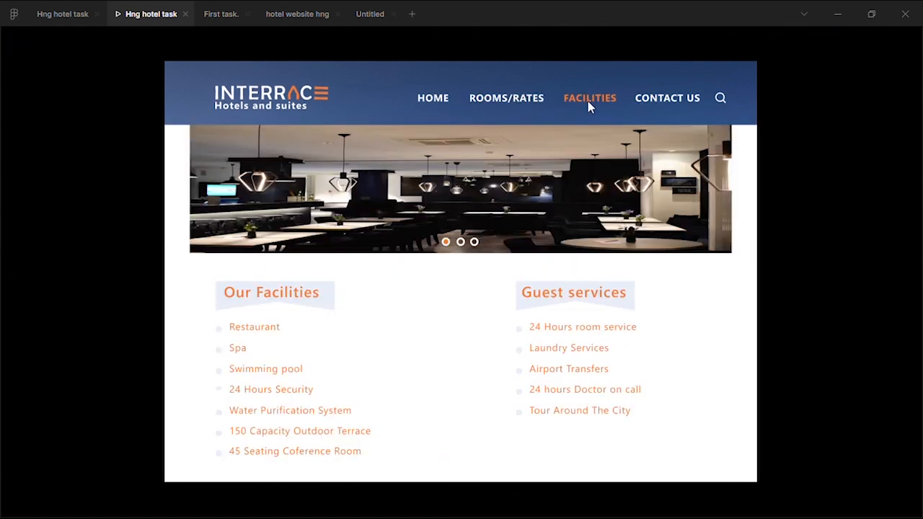
pyautogui.click(680, 105)
pyautogui.click(435, 101)
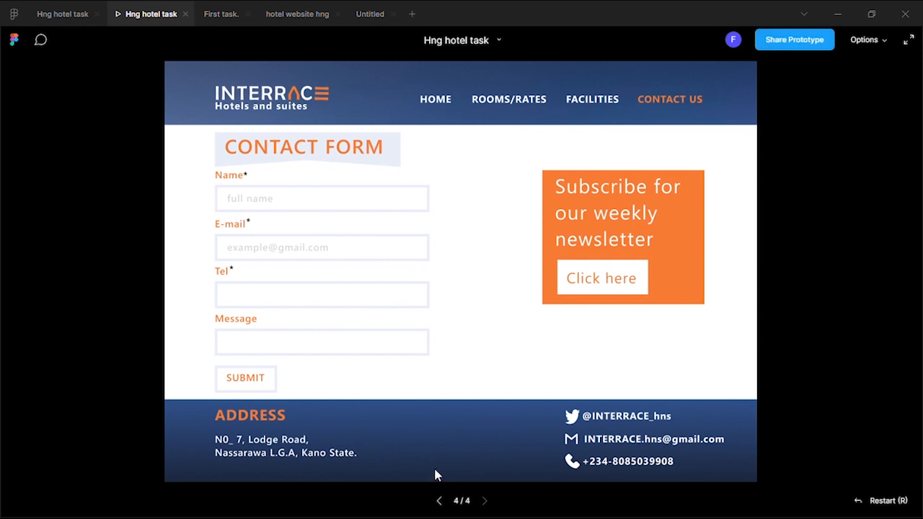
# Step back to the Home page, test its white CONTACT US button, and return to the Home page
pyautogui.click(438, 500)
pyautogui.click(438, 500)
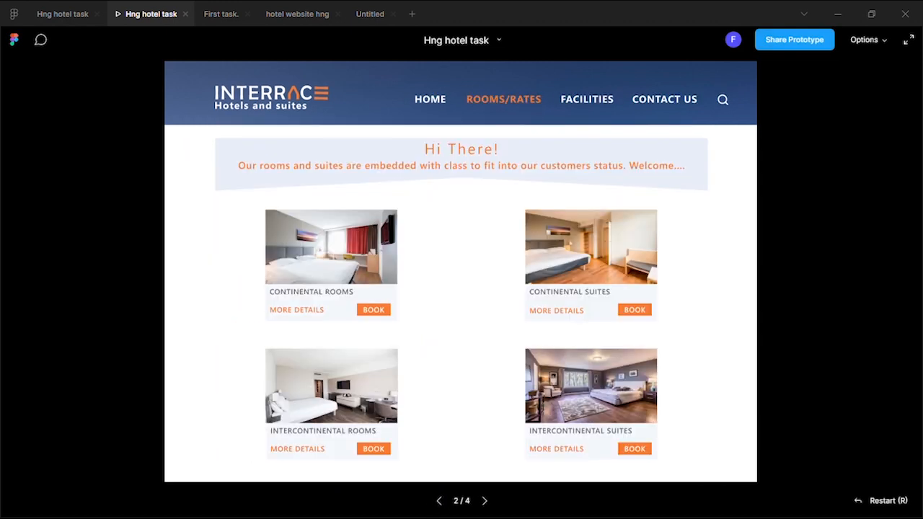
pyautogui.click(438, 500)
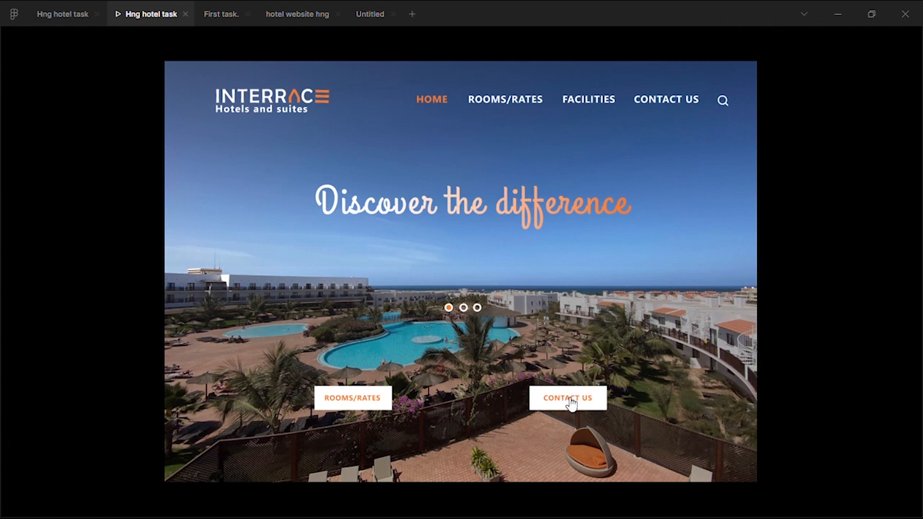
pyautogui.click(569, 399)
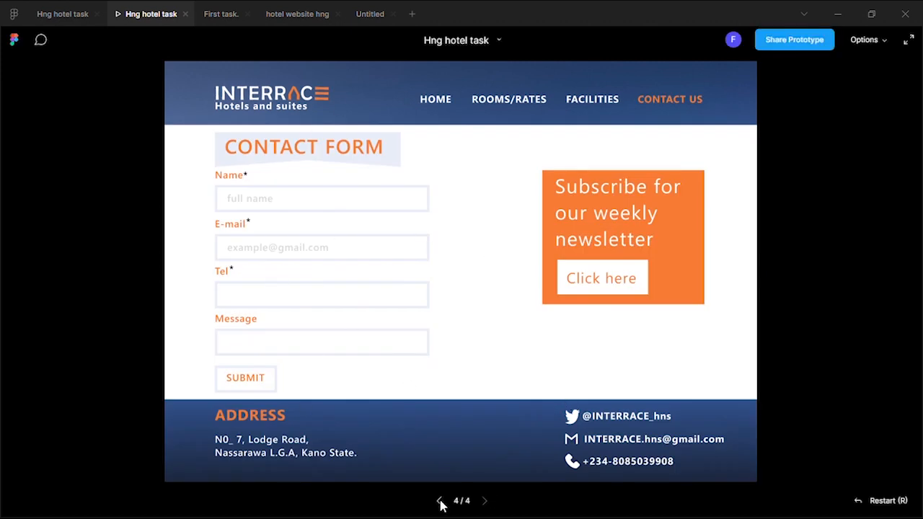
pyautogui.click(440, 500)
pyautogui.click(440, 501)
pyautogui.click(440, 501)
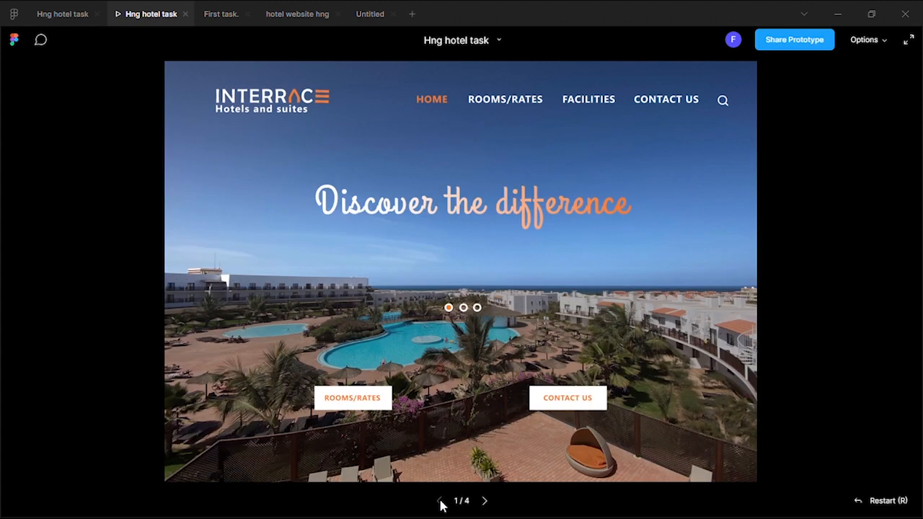